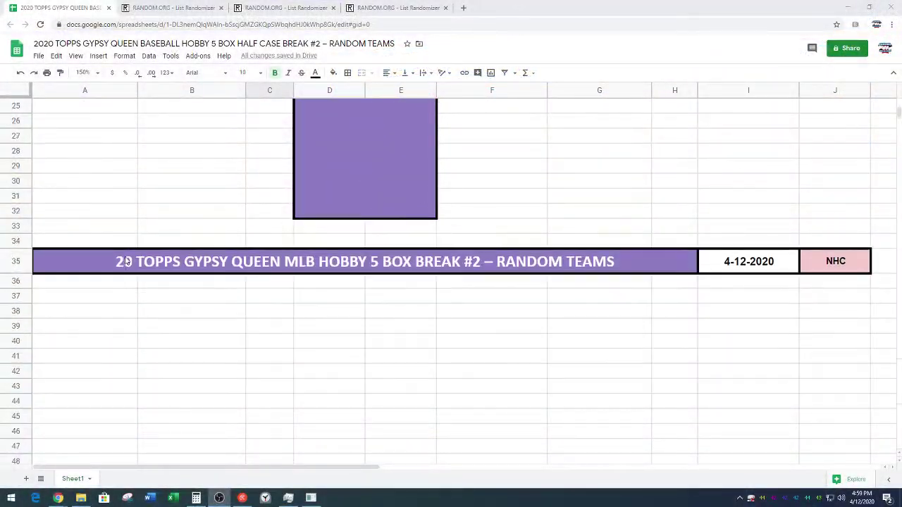
pyautogui.scroll(-5, 127, 262)
# Copy the 26 participant names in A51:A76.
pyautogui.moveTo(111, 205); pyautogui.dragTo(104, 397)
pyautogui.hotkey('ctrl', 'c')
pyautogui.scroll(2, 240, 320)
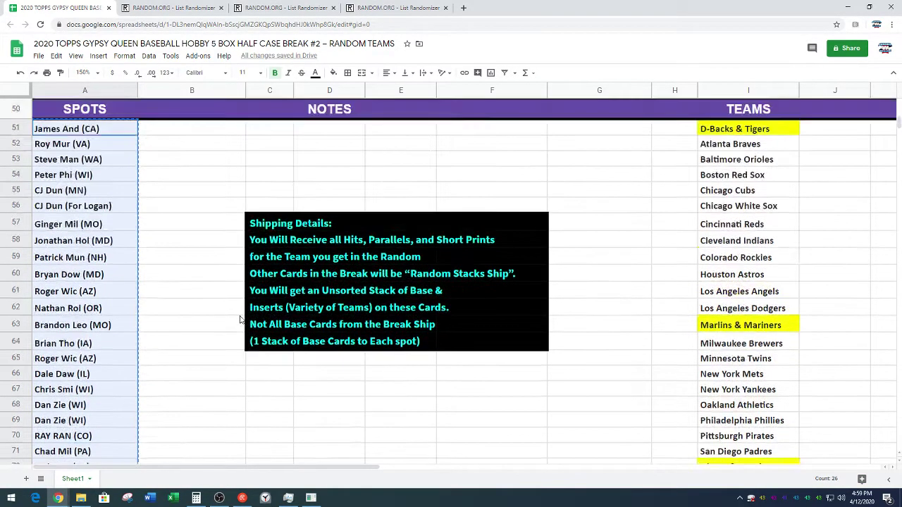
# Paste the 26 participant names into the List Randomizer and randomize them once.
pyautogui.click(173, 8)
pyautogui.scroll(-2, 141, 215)
pyautogui.click(172, 214)
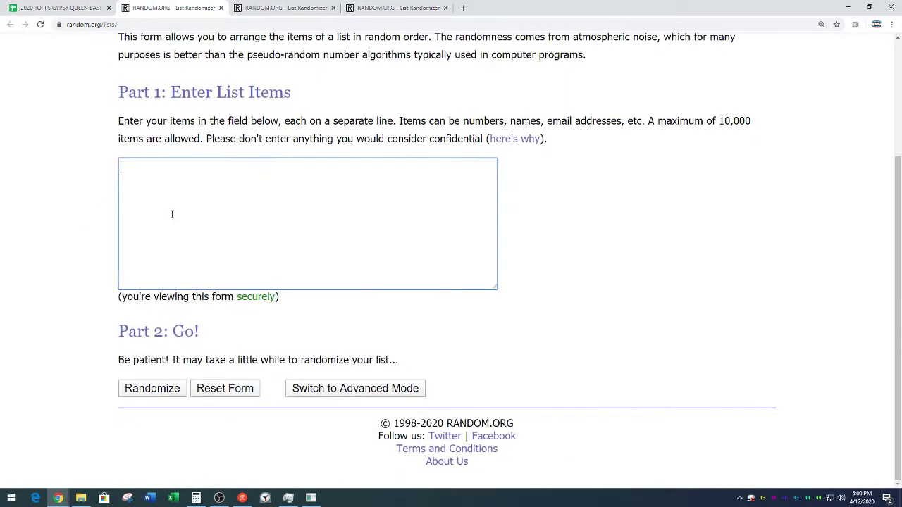
pyautogui.rightClick(172, 214)
pyautogui.click(208, 289)
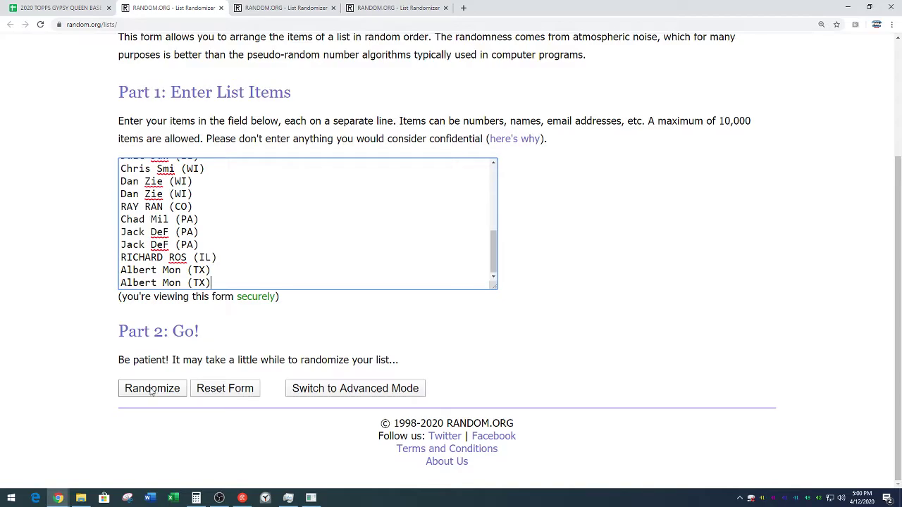
pyautogui.click(152, 389)
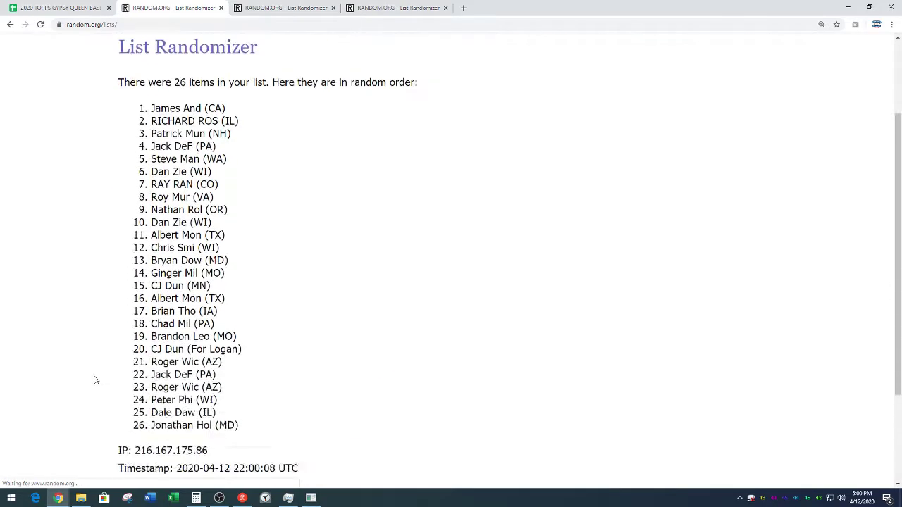
# Reshuffle the name list repeatedly until it has been randomized 8 times.
pyautogui.scroll(-3, 112, 384)
pyautogui.click(133, 390)
pyautogui.scroll(-5, 80, 331)
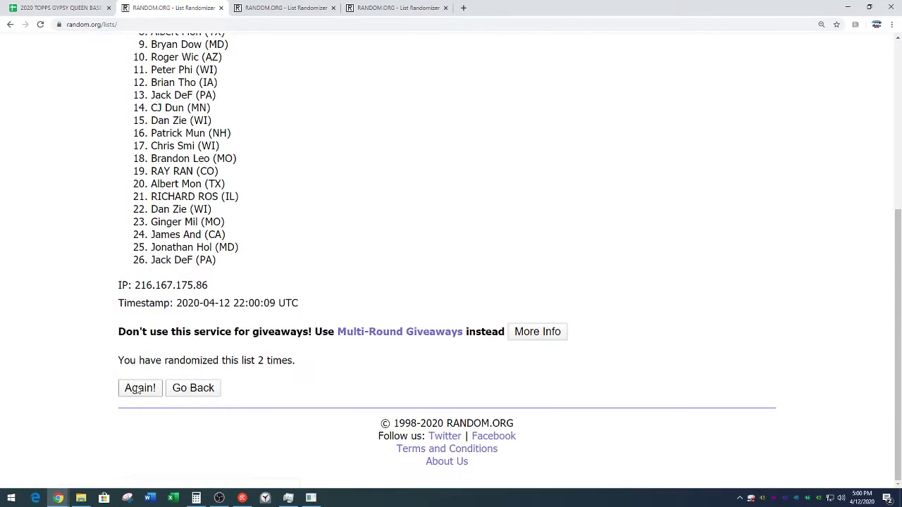
pyautogui.scroll(-5, 76, 328)
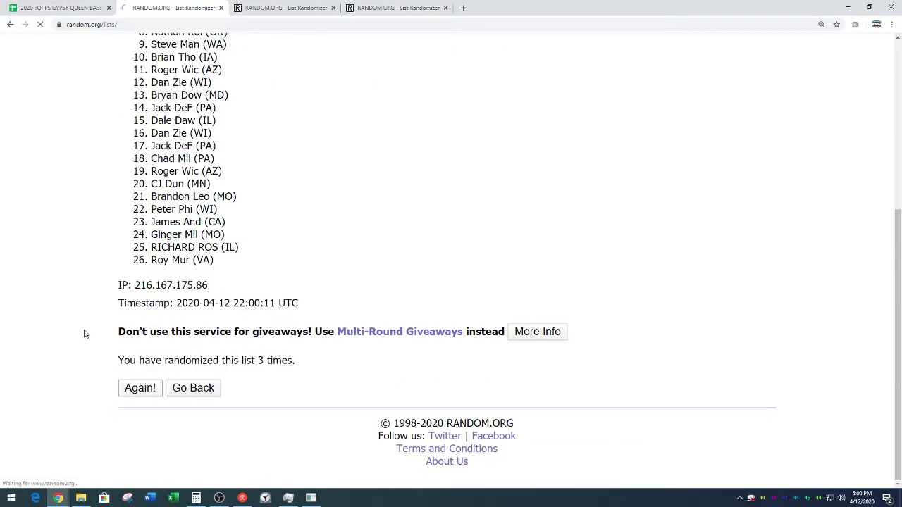
pyautogui.scroll(-5, 92, 346)
pyautogui.click(139, 388)
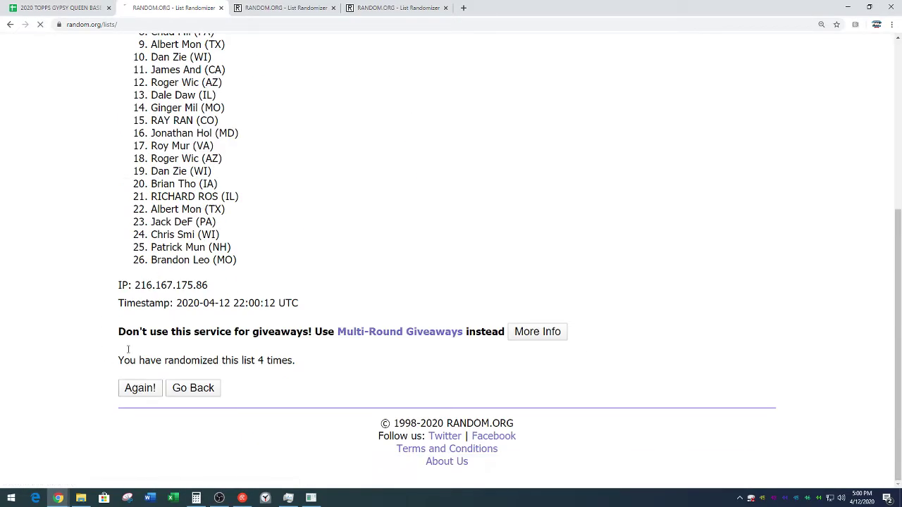
pyautogui.click(141, 386)
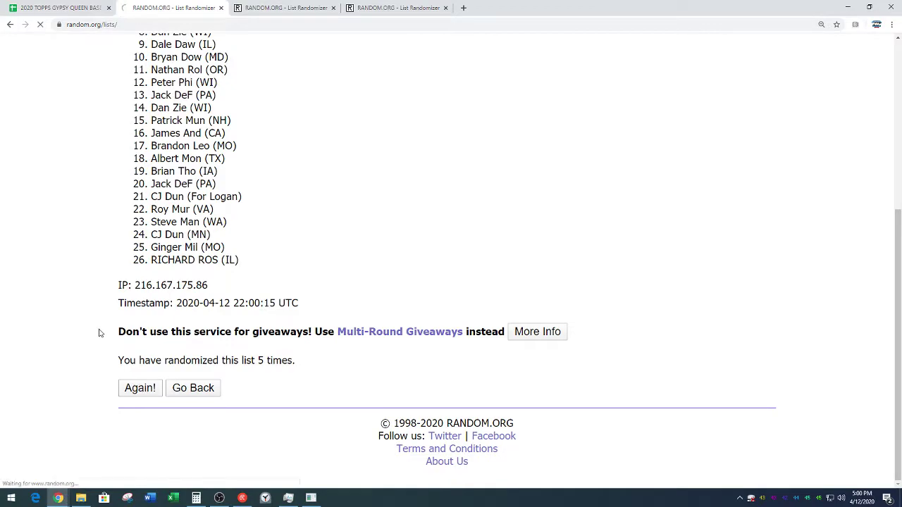
pyautogui.click(140, 388)
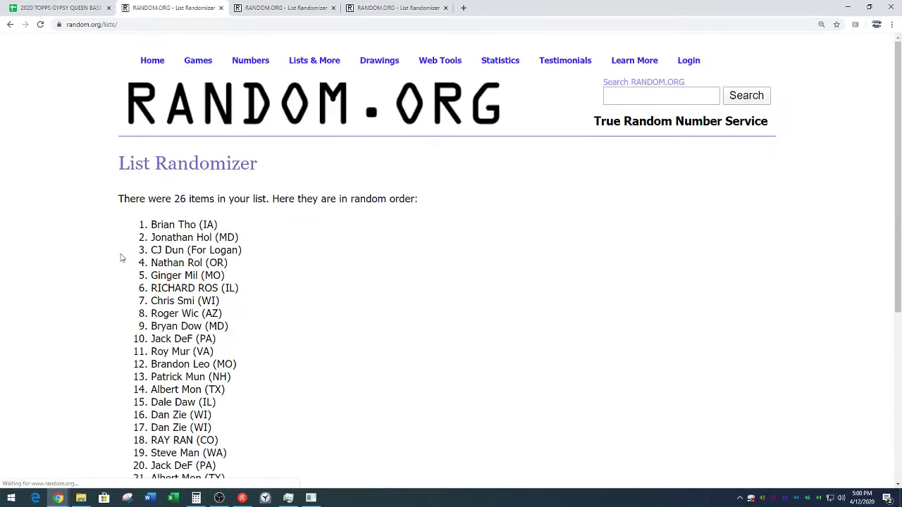
pyautogui.scroll(-3, 113, 261)
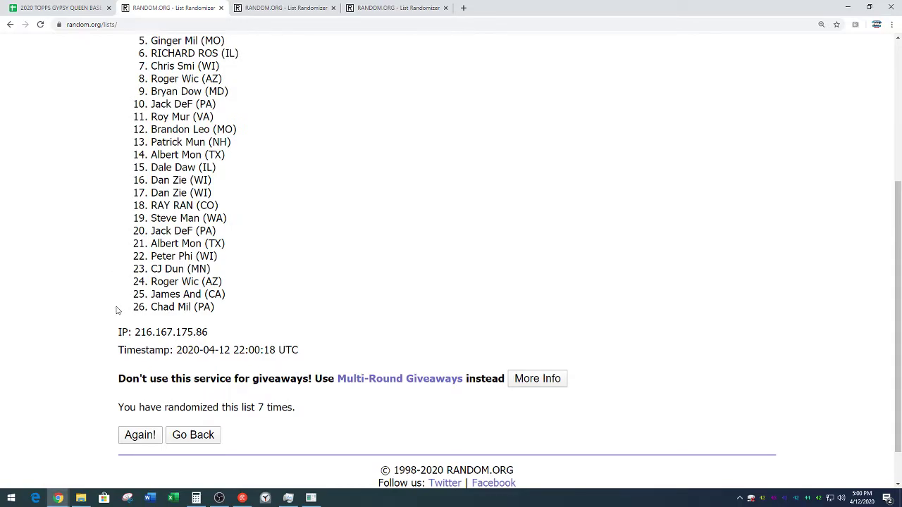
pyautogui.click(139, 437)
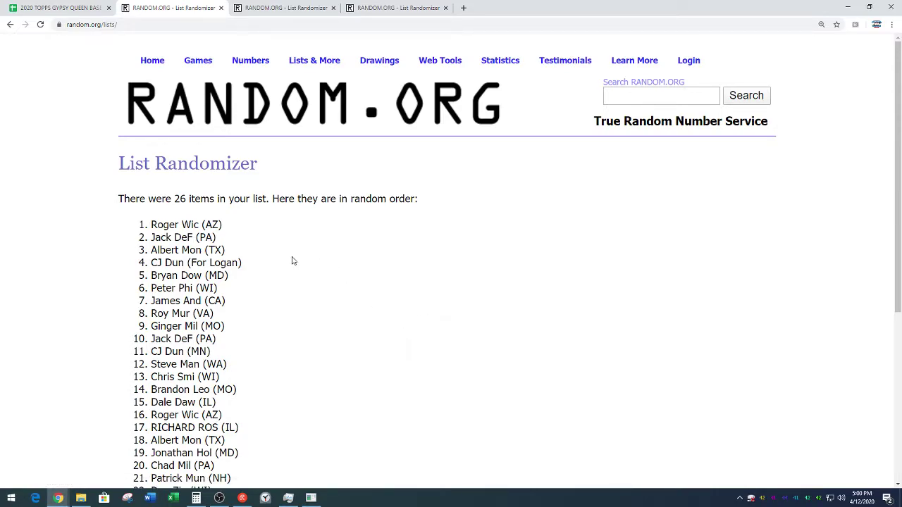
# Highlight the first-ranked name and the 8-randomization count to check the result.
pyautogui.moveTo(227, 226); pyautogui.dragTo(149, 224)
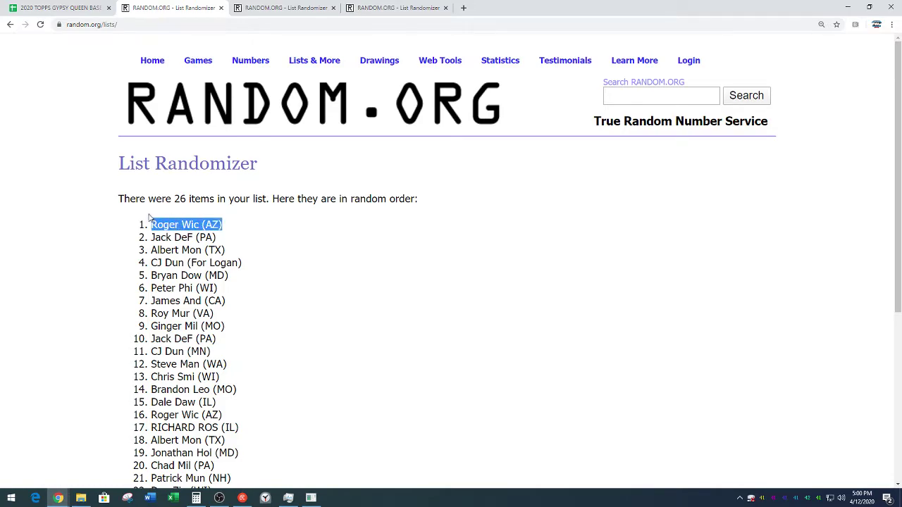
pyautogui.click(283, 265)
pyautogui.scroll(-4, 345, 279)
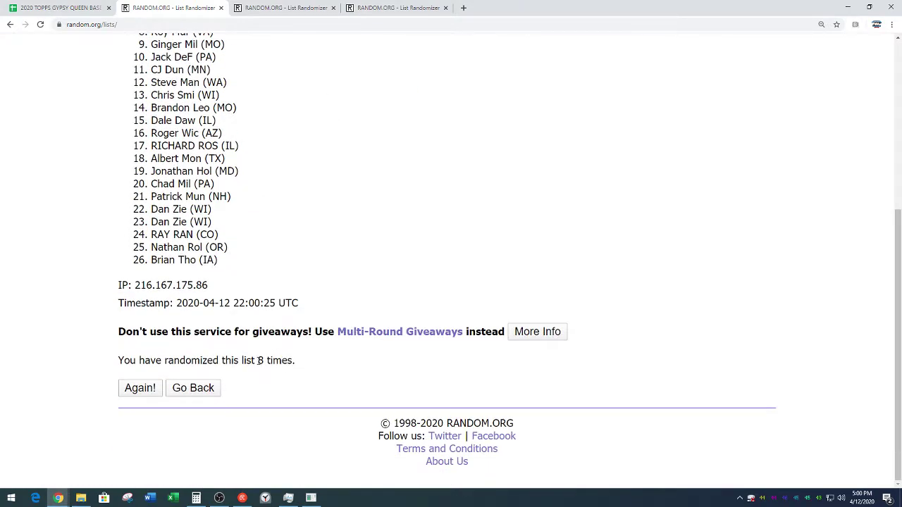
pyautogui.moveTo(259, 360); pyautogui.dragTo(322, 372)
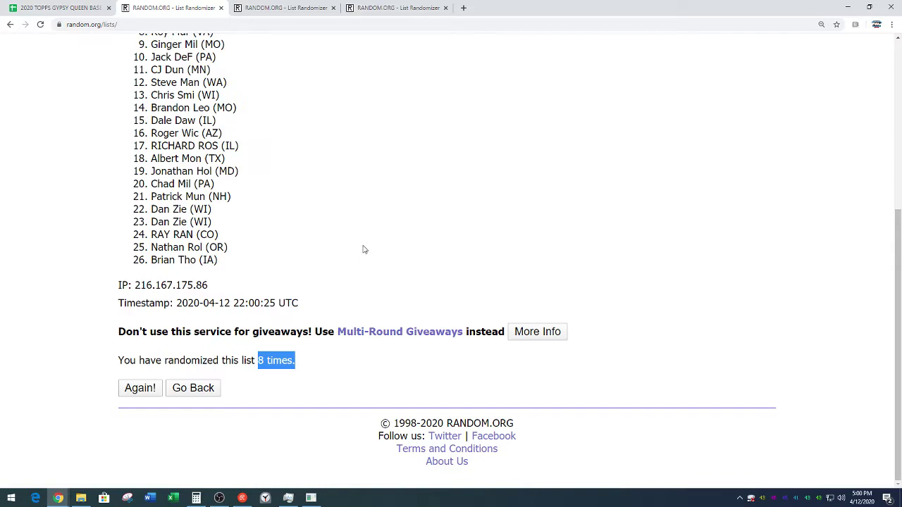
pyautogui.click(374, 223)
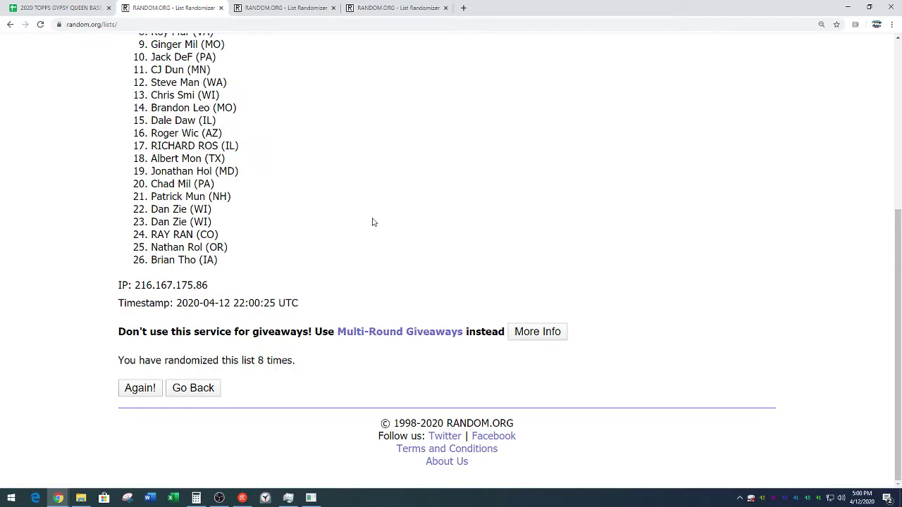
pyautogui.scroll(3, 362, 242)
pyautogui.scroll(-1, 361, 241)
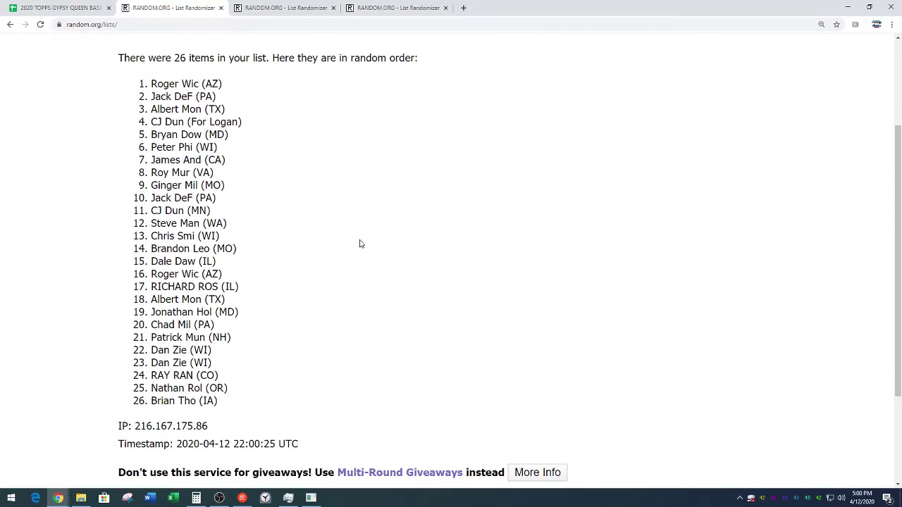
# Copy the participant name from A65 into free spot A77, then select A51:A77.
pyautogui.click(60, 7)
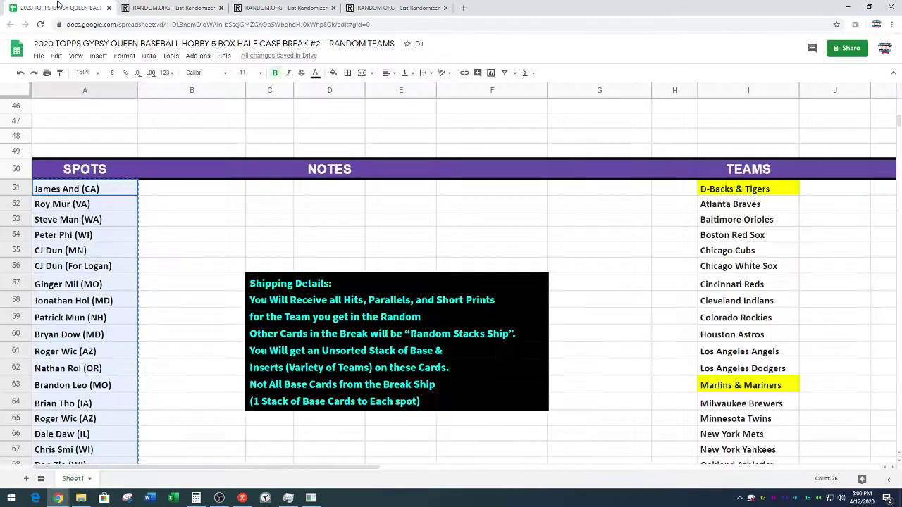
pyautogui.click(196, 322)
pyautogui.scroll(-3, 196, 318)
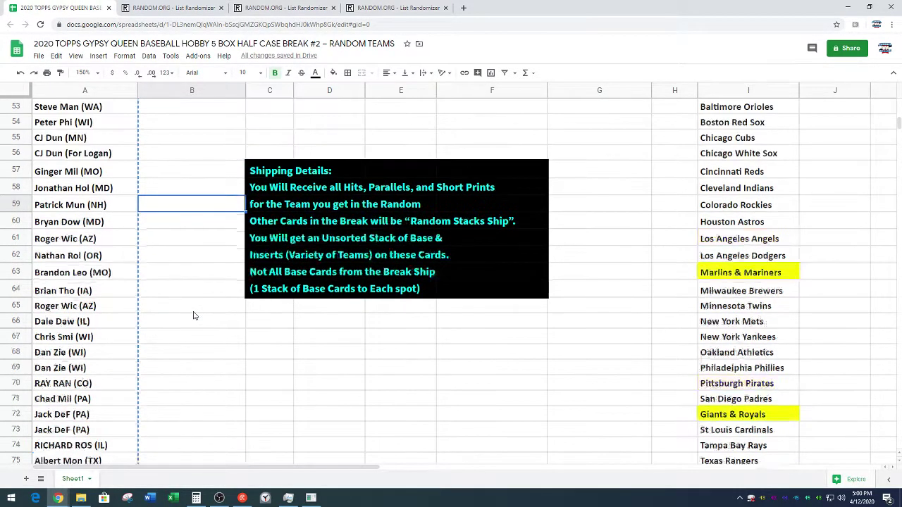
pyautogui.click(100, 305)
pyautogui.hotkey('ctrl', 'c')
pyautogui.scroll(-1, 170, 294)
pyautogui.scroll(-2, 170, 294)
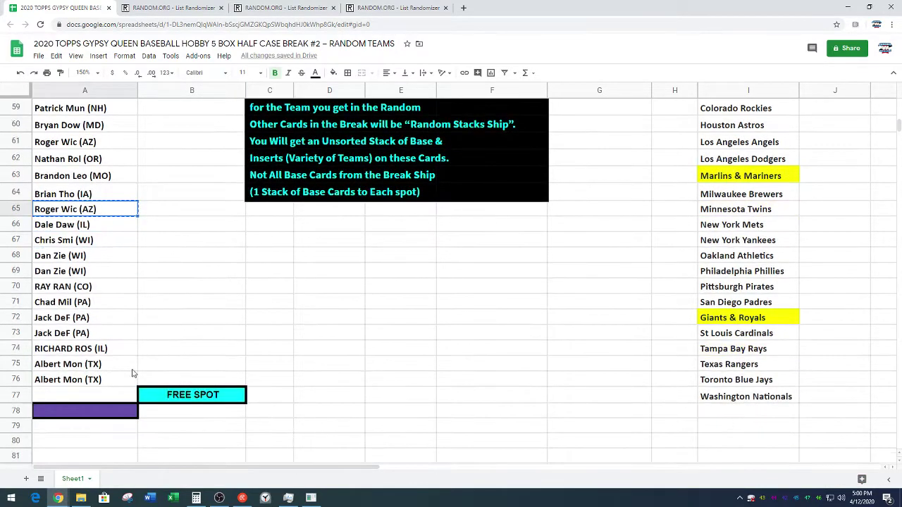
pyautogui.click(124, 395)
pyautogui.hotkey('ctrl', 'v')
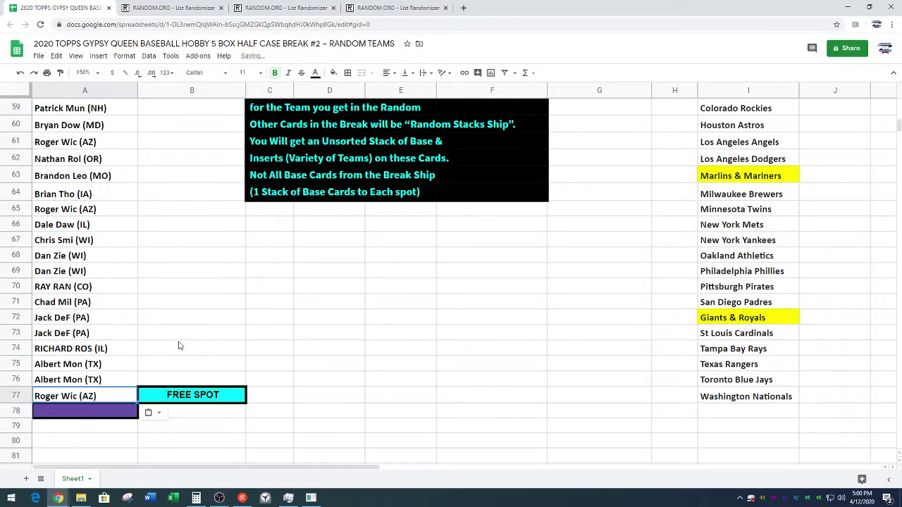
pyautogui.click(191, 303)
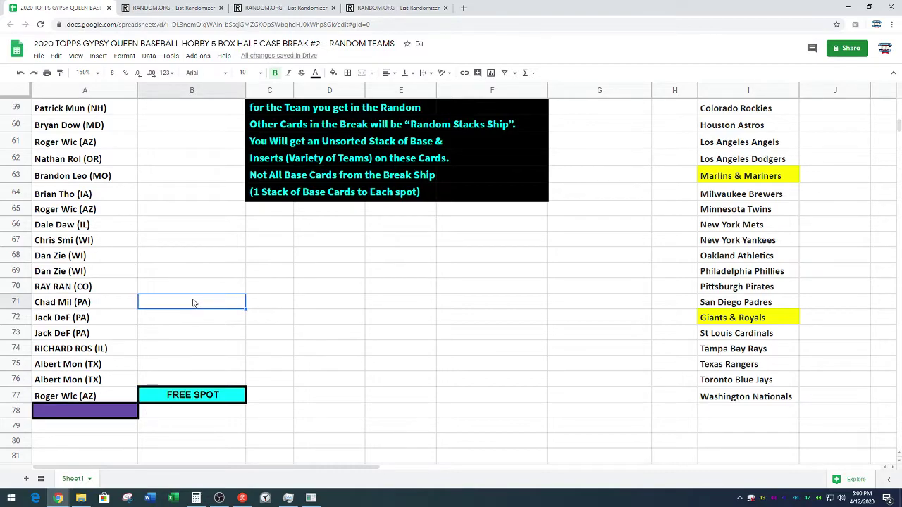
pyautogui.scroll(5, 191, 305)
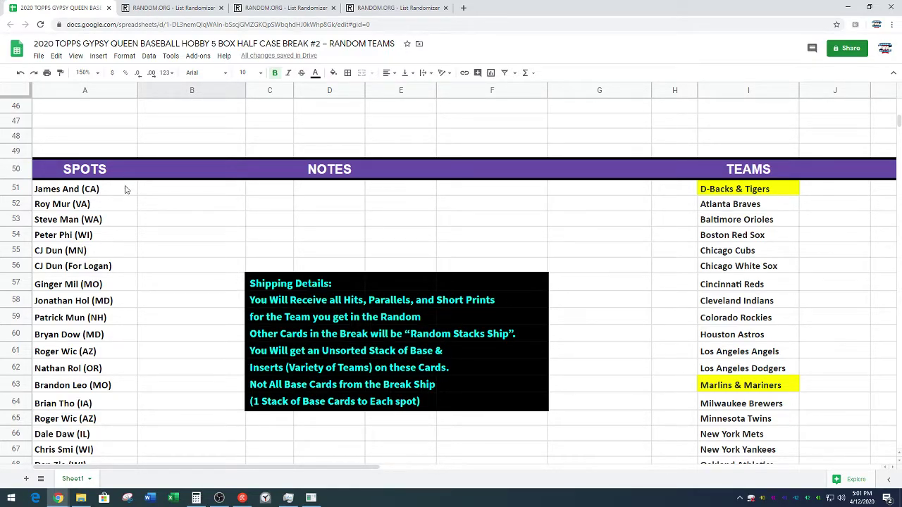
pyautogui.moveTo(125, 189); pyautogui.dragTo(101, 416)
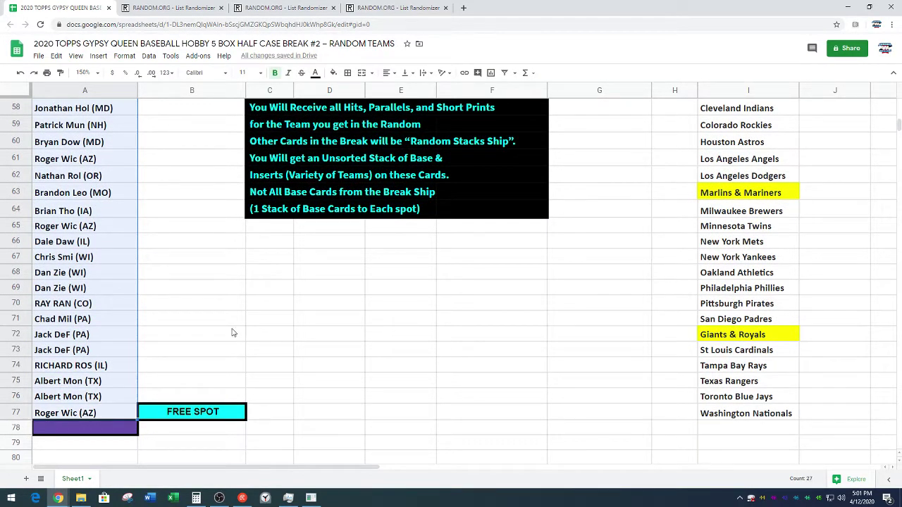
# Paste the 27 names into a fresh List Randomizer and randomize them.
pyautogui.click(271, 7)
pyautogui.scroll(-2, 88, 233)
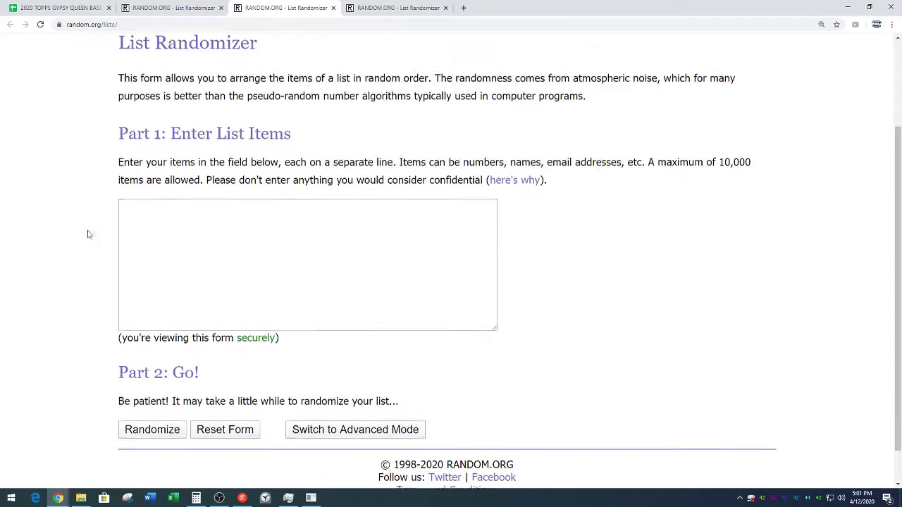
pyautogui.rightClick(187, 227)
pyautogui.click(207, 299)
pyautogui.click(167, 409)
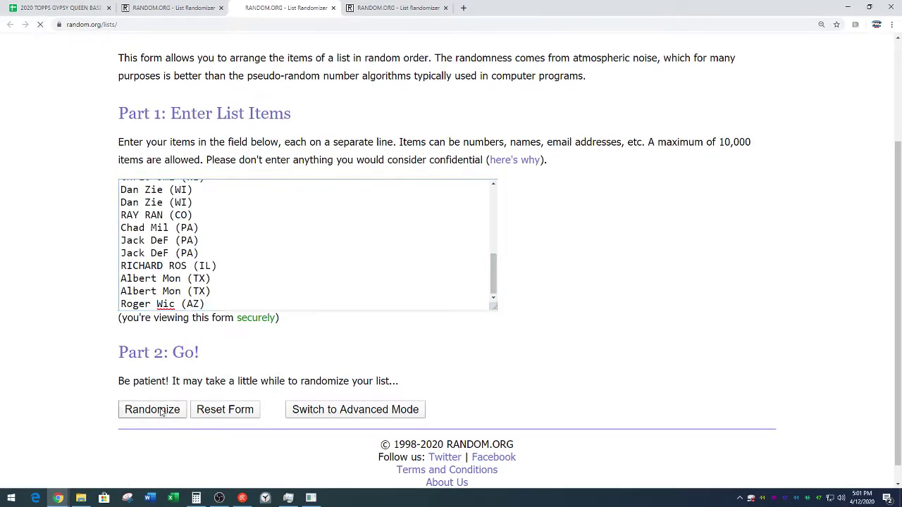
# Reshuffle the 27-name list until it has been randomized 8 times.
pyautogui.scroll(-3, 89, 355)
pyautogui.click(139, 393)
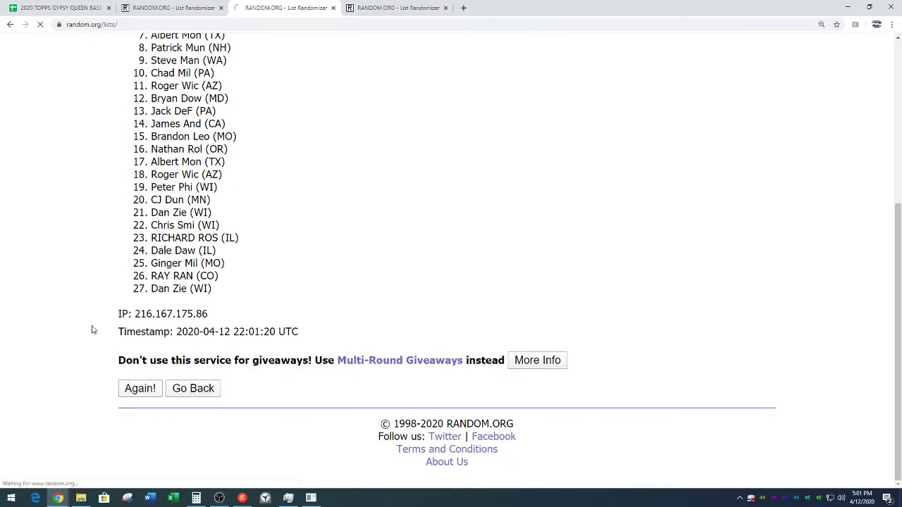
pyautogui.scroll(-3, 93, 337)
pyautogui.click(139, 390)
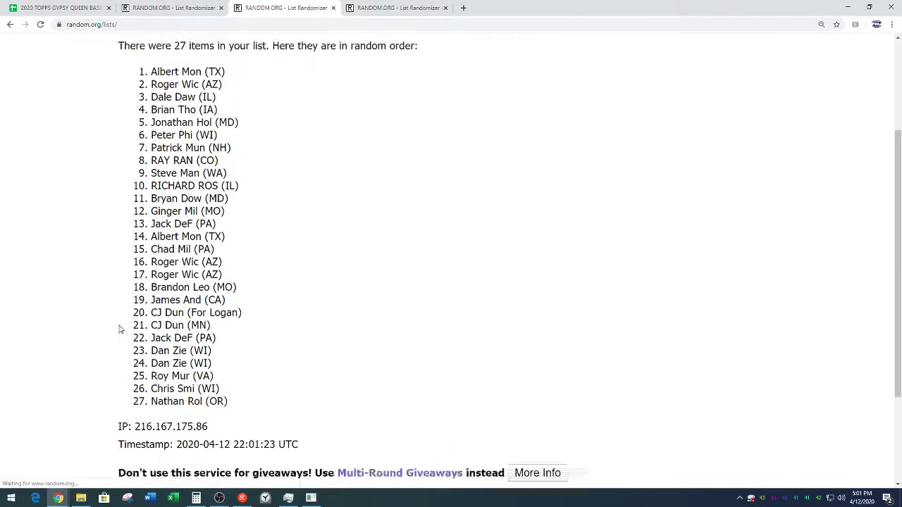
pyautogui.scroll(-5, 154, 397)
pyautogui.click(152, 394)
pyautogui.scroll(-5, 93, 321)
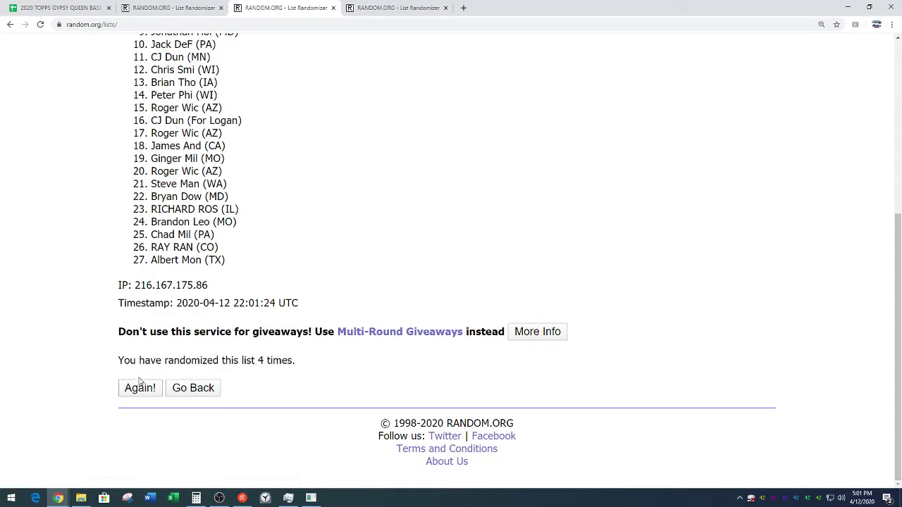
pyautogui.scroll(-5, 94, 332)
pyautogui.click(124, 387)
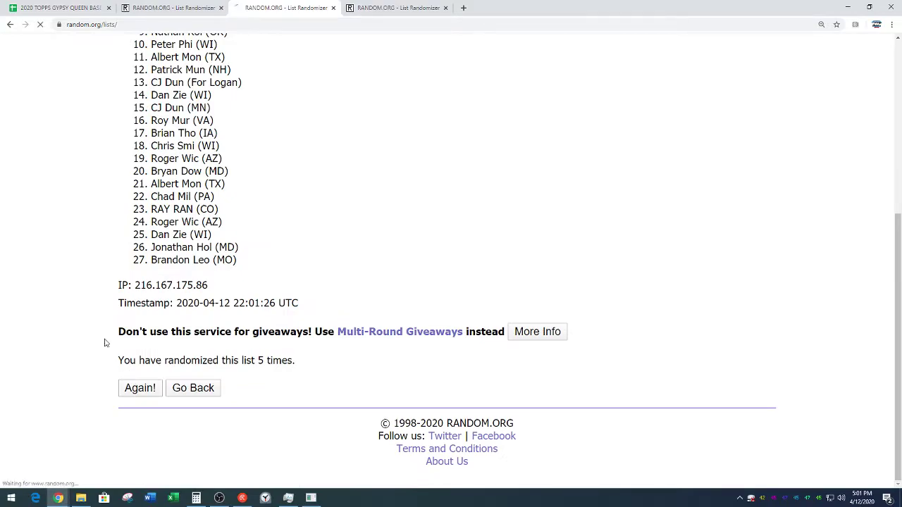
pyautogui.scroll(-5, 107, 344)
pyautogui.click(134, 389)
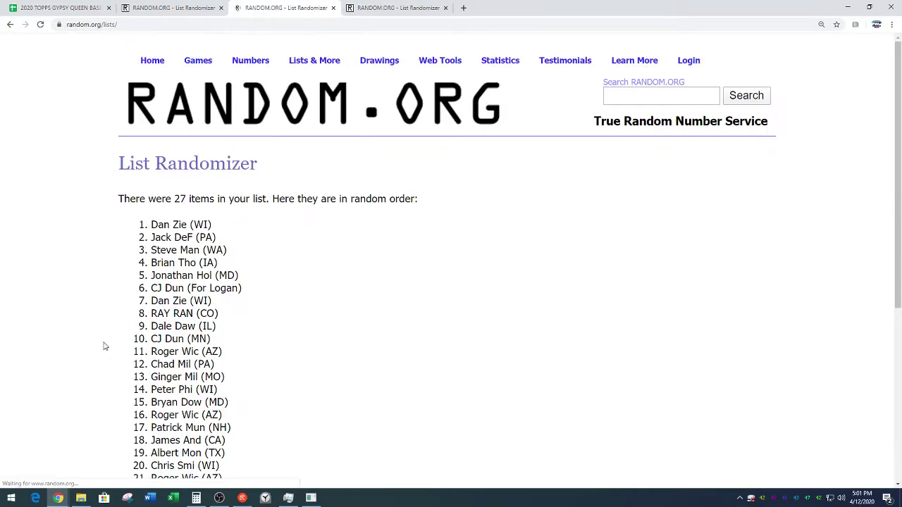
pyautogui.scroll(-5, 107, 347)
pyautogui.click(129, 389)
pyautogui.scroll(-2, 448, 249)
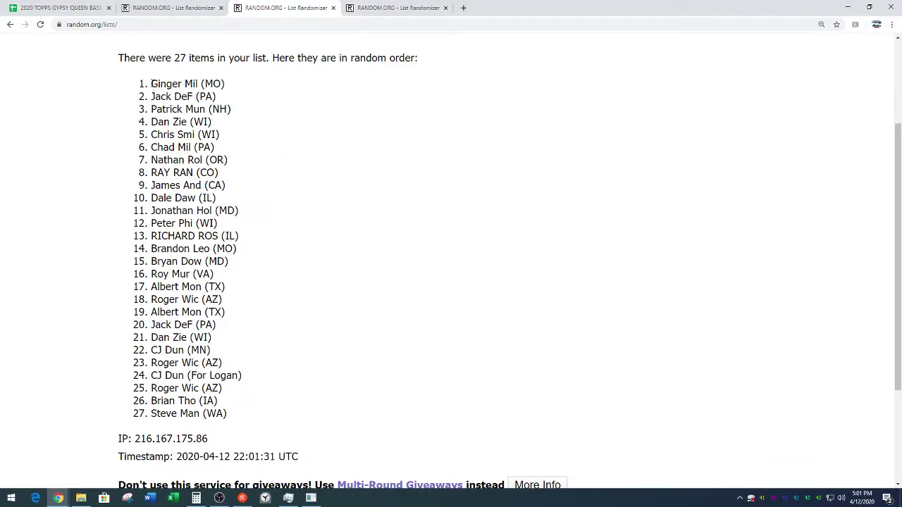
# Copy the shuffled 27-name result list and check the randomization count.
pyautogui.moveTo(153, 86); pyautogui.dragTo(256, 418)
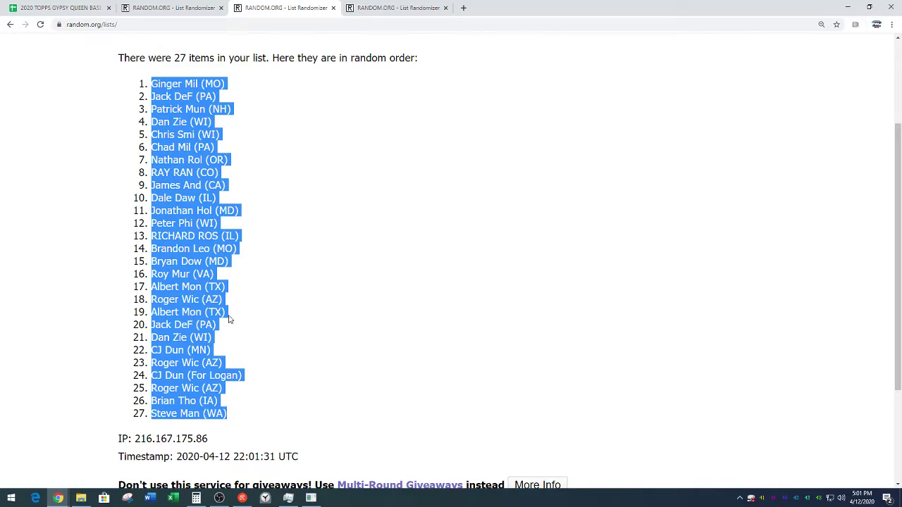
pyautogui.rightClick(199, 291)
pyautogui.click(210, 298)
pyautogui.click(245, 276)
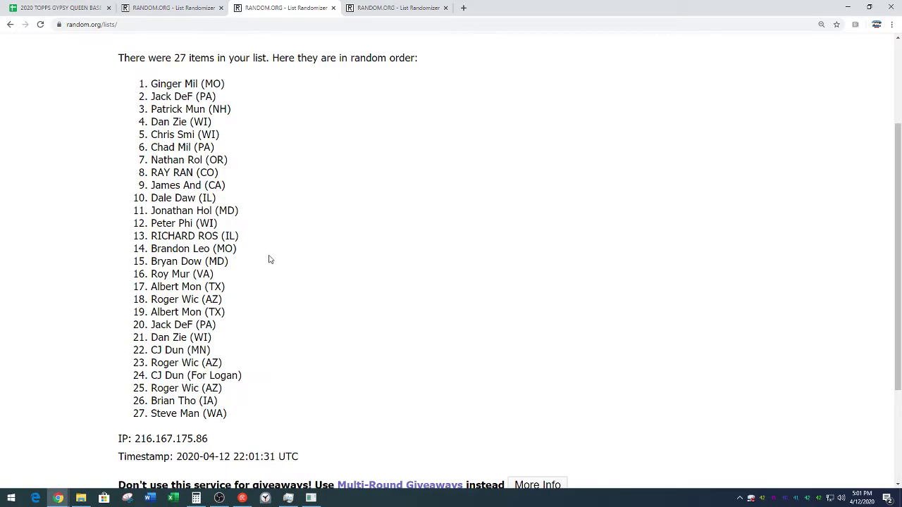
pyautogui.scroll(-2, 258, 242)
pyautogui.scroll(-1, 259, 242)
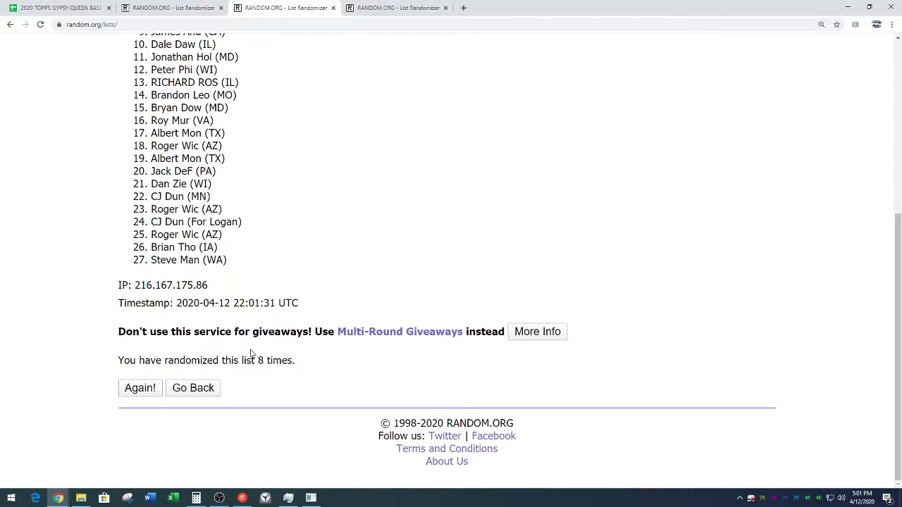
pyautogui.moveTo(254, 360); pyautogui.dragTo(340, 362)
pyautogui.click(342, 257)
pyautogui.scroll(1, 331, 234)
pyautogui.scroll(2, 331, 234)
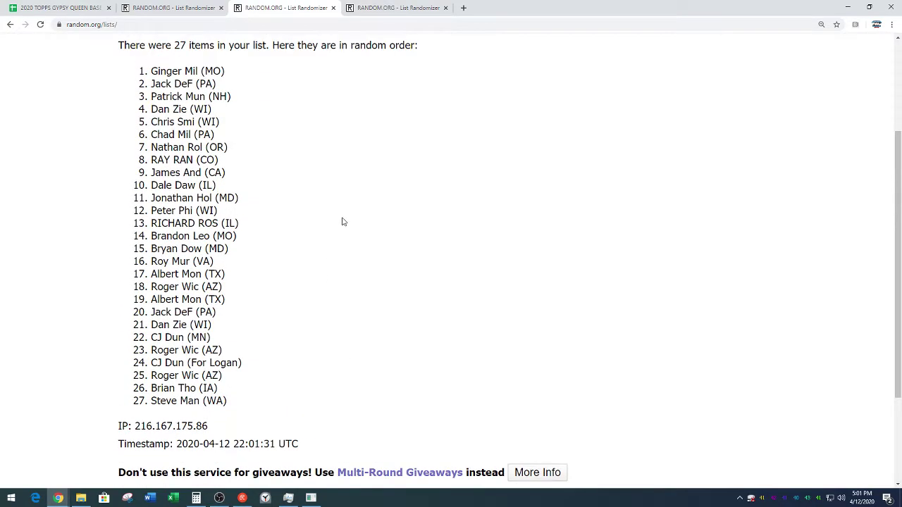
# Paste the shuffled names into column A starting at A1.
pyautogui.click(71, 8)
pyautogui.scroll(15, 221, 220)
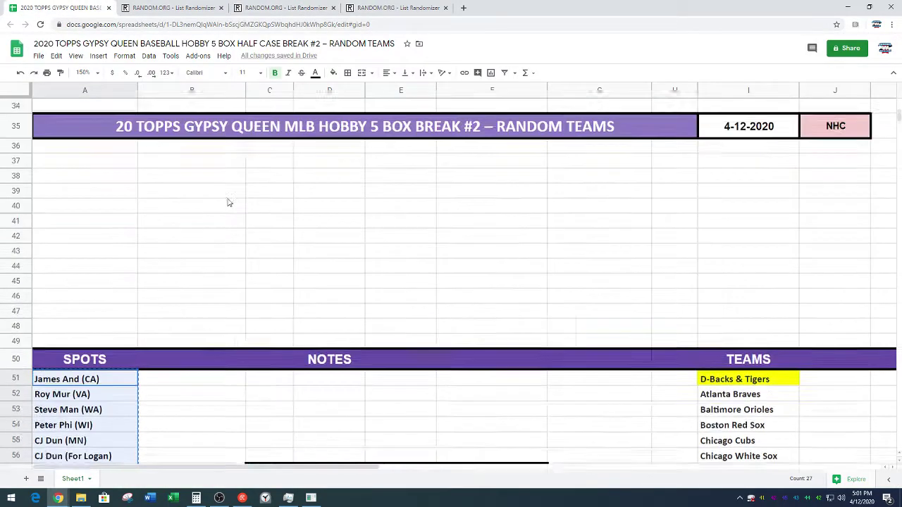
pyautogui.click(131, 109)
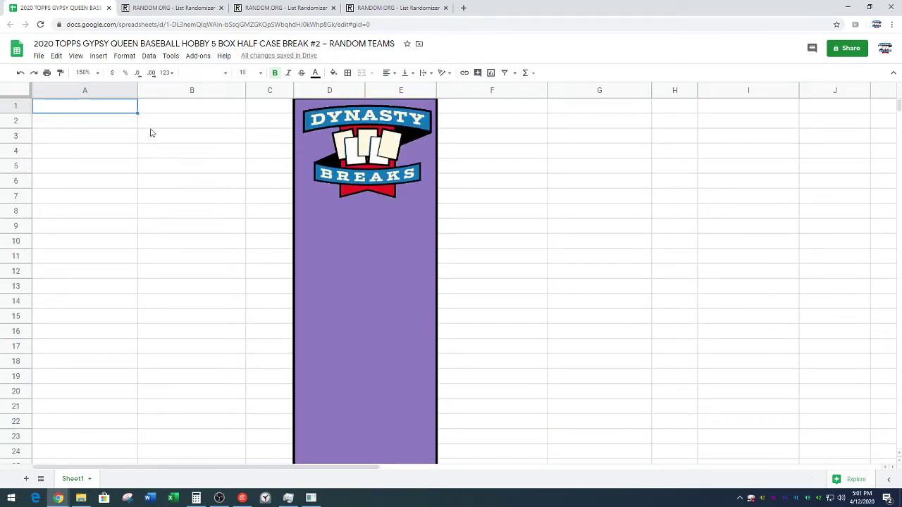
pyautogui.hotkey('ctrl', 'v')
pyautogui.click(202, 197)
# Move the last 13 names, A15:A27, to F1:F13.
pyautogui.scroll(-2, 170, 325)
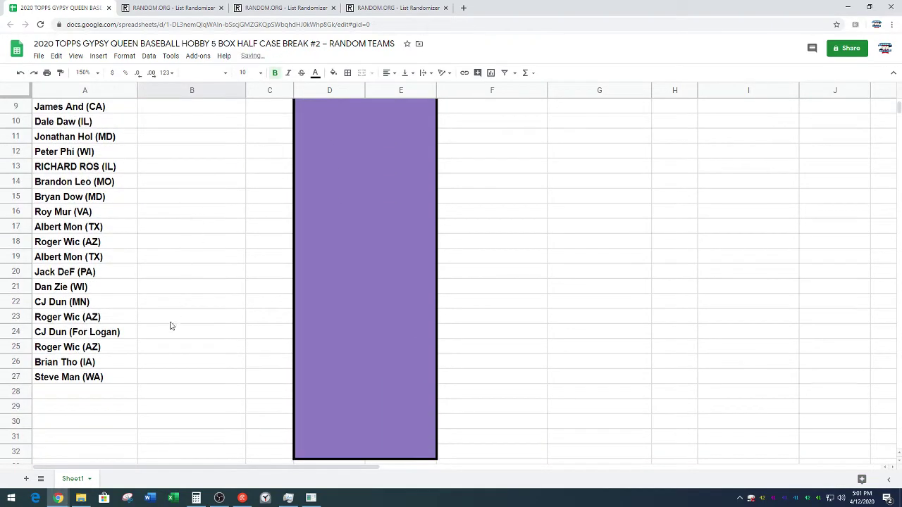
pyautogui.moveTo(127, 377); pyautogui.dragTo(122, 198)
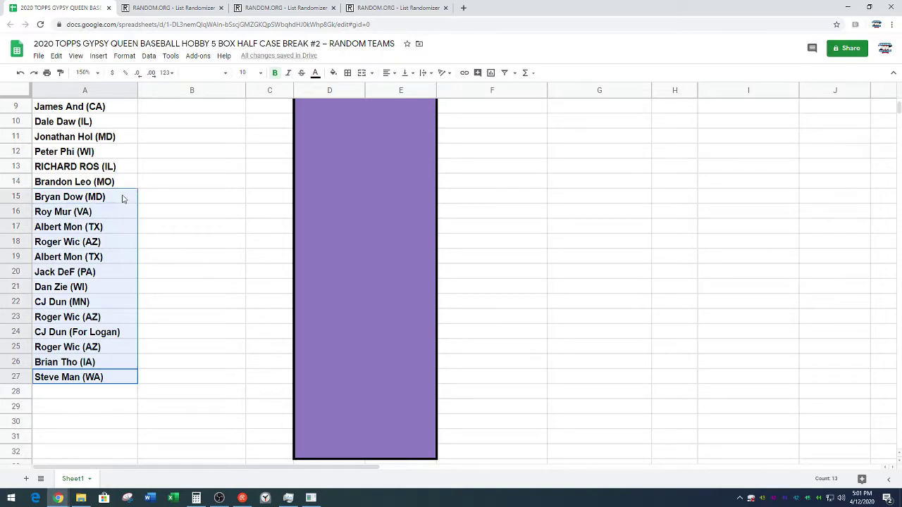
pyautogui.hotkey('ctrl', 'c')
pyautogui.scroll(2, 386, 265)
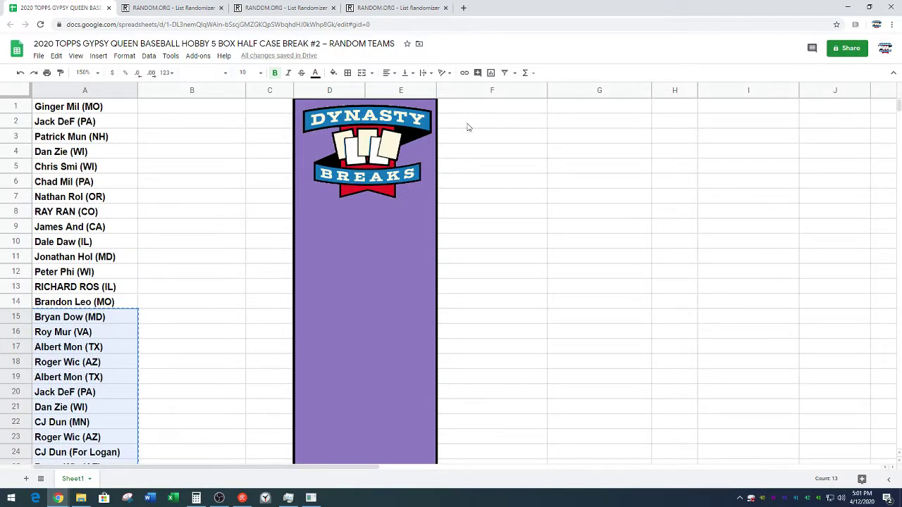
pyautogui.click(484, 110)
pyautogui.hotkey('ctrl', 'v')
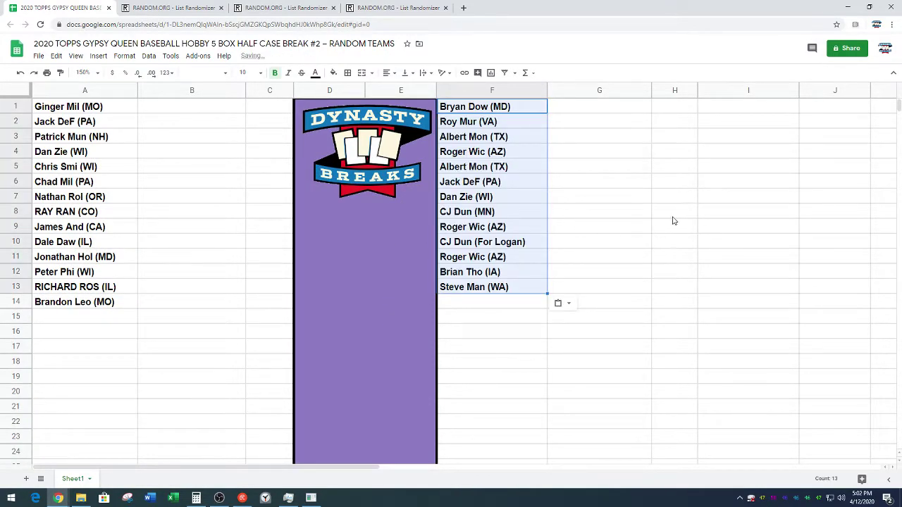
pyautogui.click(709, 238)
# Select the 27 MLB teams in I51:I77 for copying.
pyautogui.scroll(-3, 722, 276)
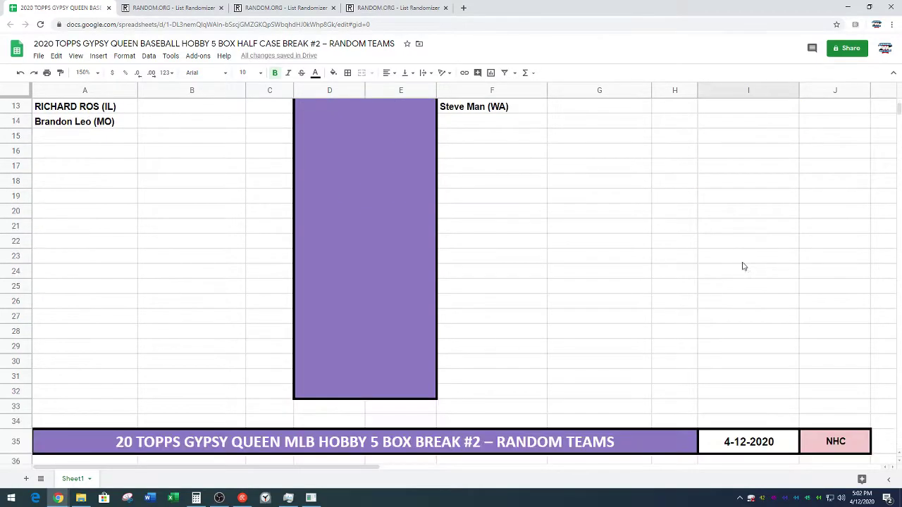
pyautogui.scroll(-8, 742, 266)
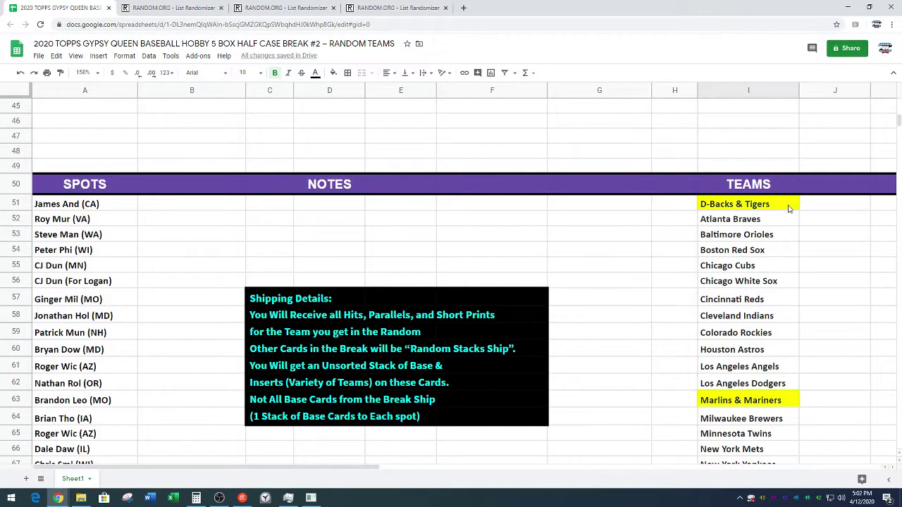
pyautogui.moveTo(789, 208); pyautogui.dragTo(765, 397)
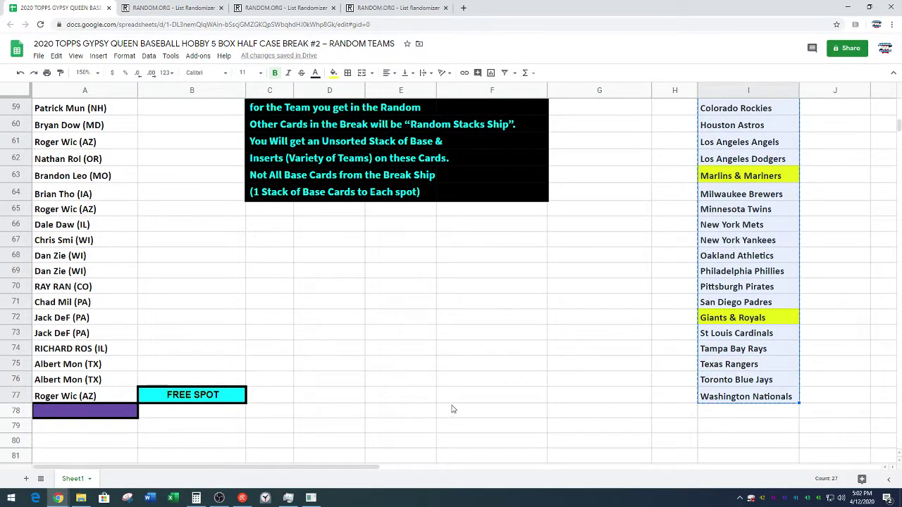
pyautogui.scroll(5, 452, 410)
# Paste the 27 teams into an unused List Randomizer and randomize them.
pyautogui.click(390, 7)
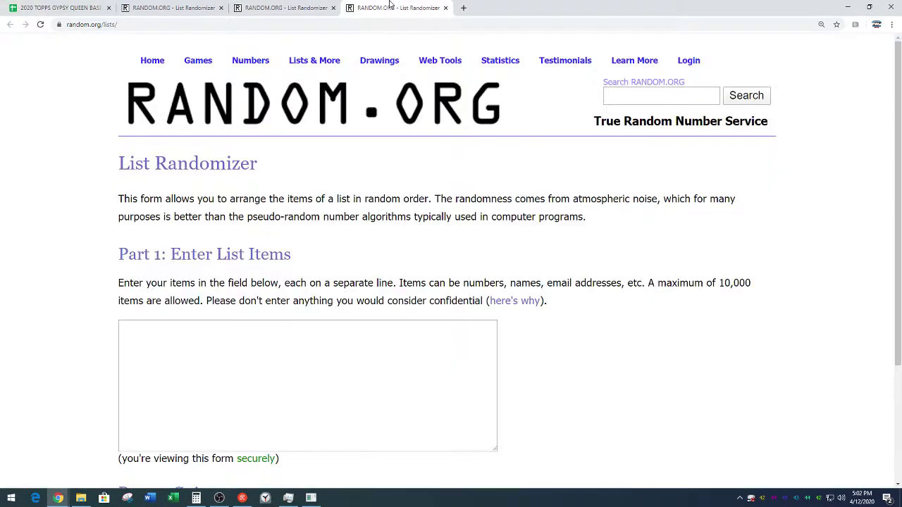
pyautogui.scroll(-2, 225, 207)
pyautogui.rightClick(231, 221)
pyautogui.click(276, 294)
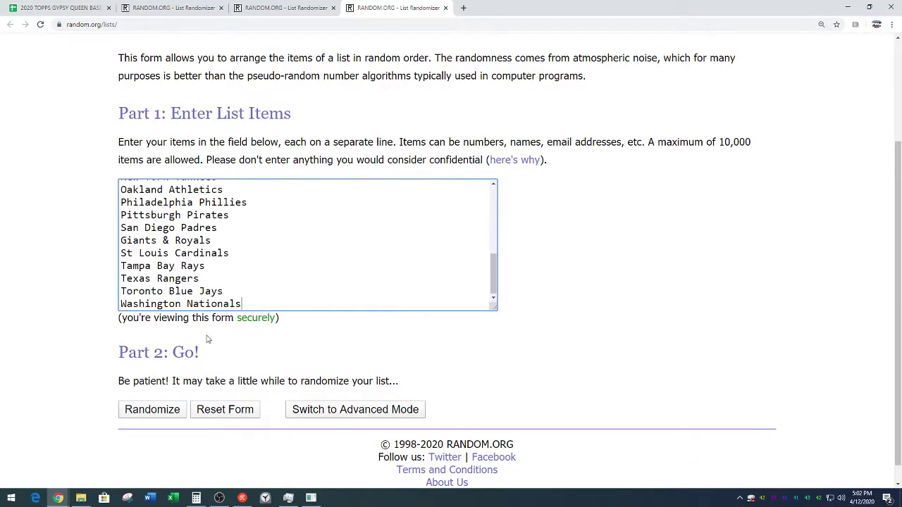
pyautogui.click(150, 410)
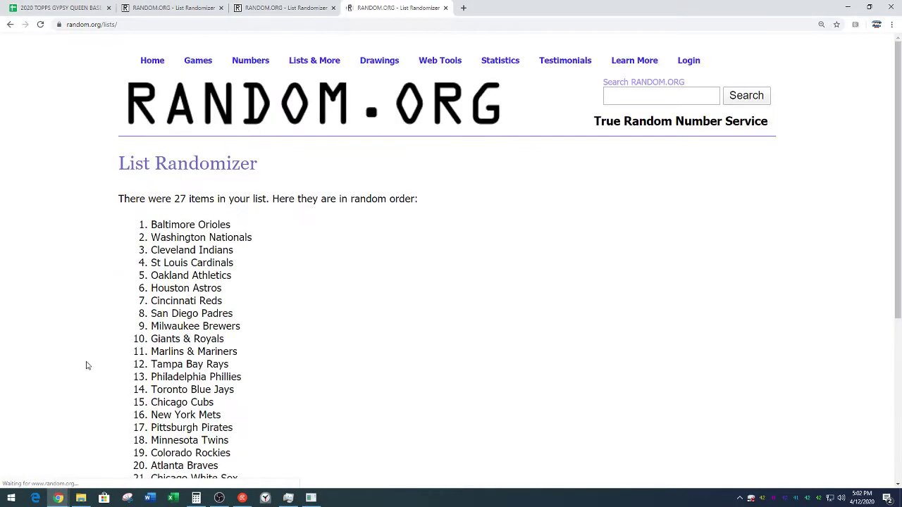
# Reshuffle the team list until it has been randomized 8 times.
pyautogui.scroll(-4, 99, 380)
pyautogui.click(140, 389)
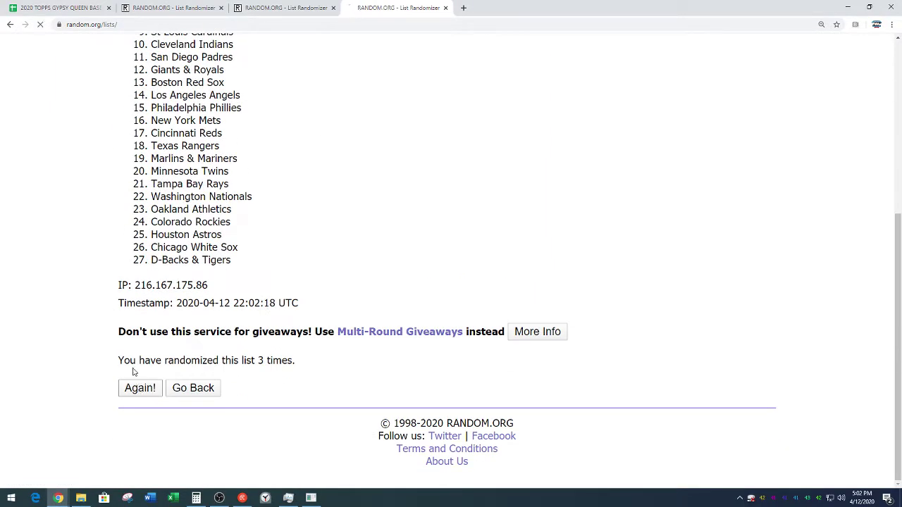
pyautogui.click(132, 382)
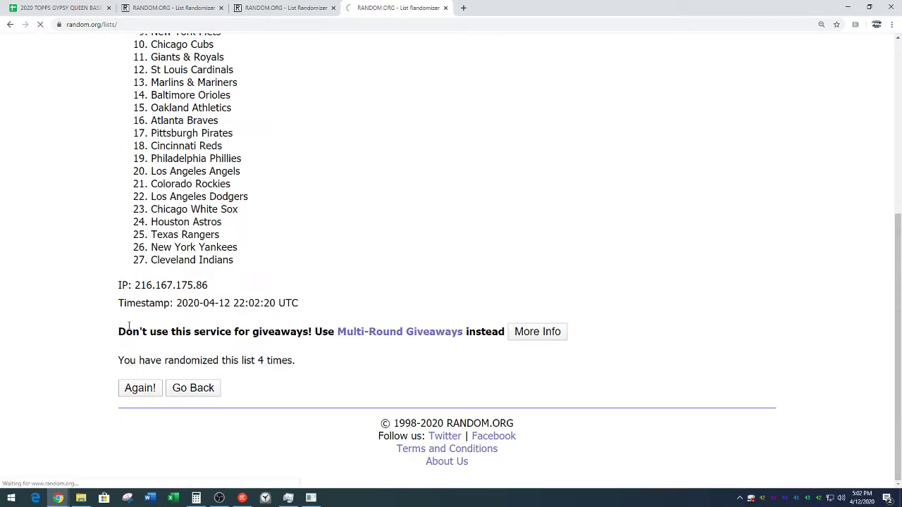
pyautogui.click(145, 388)
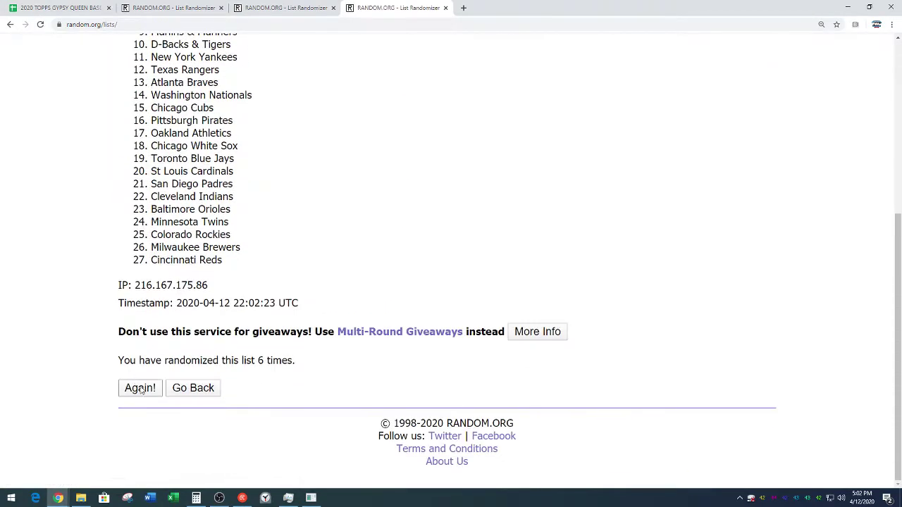
pyautogui.click(138, 389)
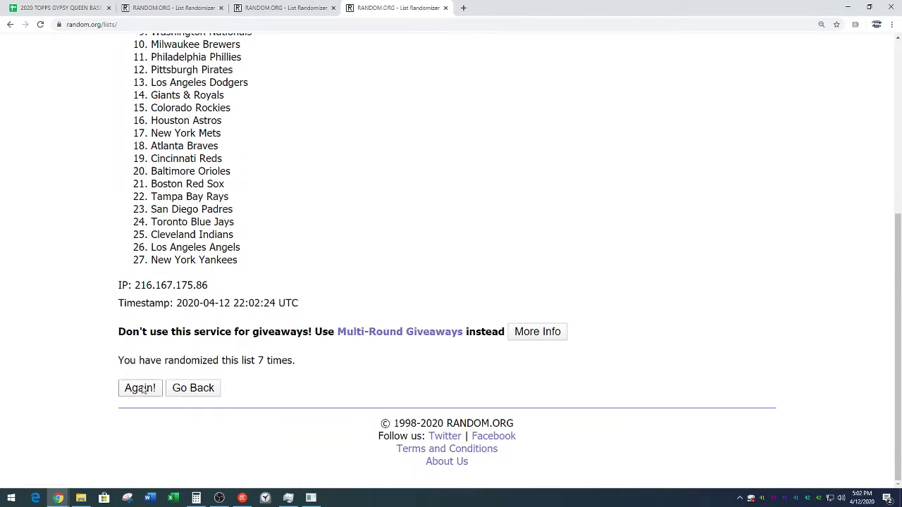
pyautogui.click(141, 387)
pyautogui.scroll(-2, 465, 219)
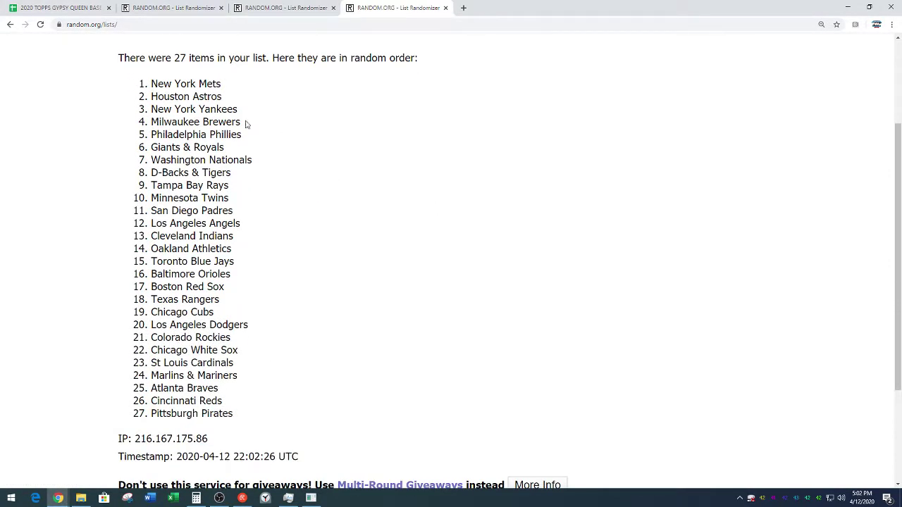
# Copy the shuffled team list, New York Mets first.
pyautogui.moveTo(152, 83); pyautogui.dragTo(255, 416)
pyautogui.rightClick(198, 346)
pyautogui.click(225, 353)
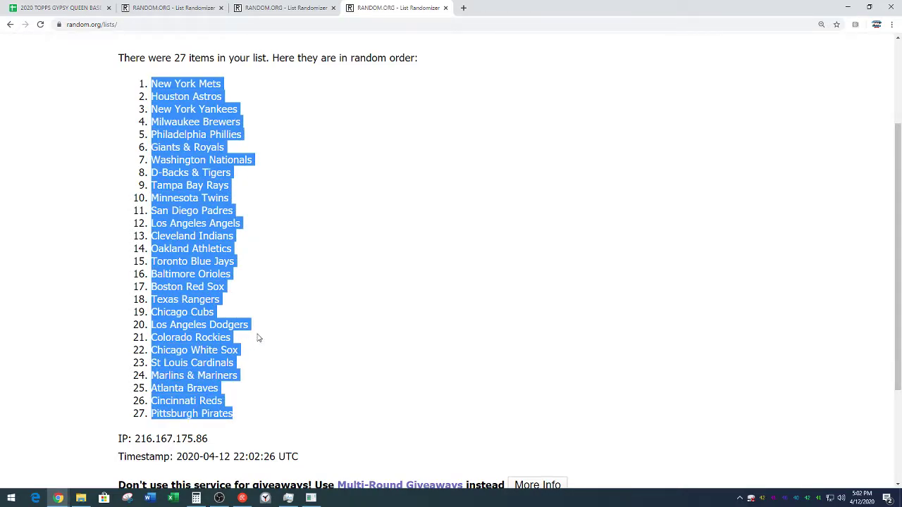
pyautogui.click(303, 303)
pyautogui.scroll(-2, 311, 331)
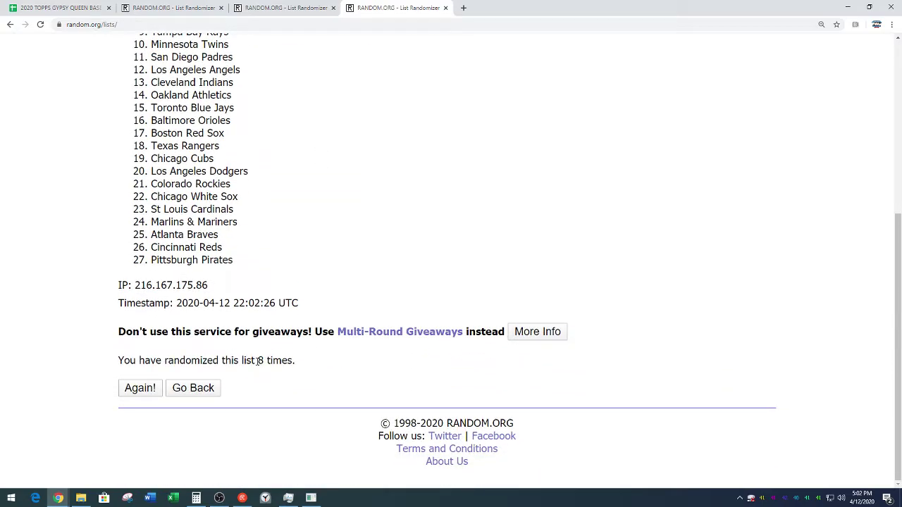
pyautogui.moveTo(258, 360); pyautogui.dragTo(343, 350)
pyautogui.tripleClick(352, 269)
pyautogui.scroll(2, 353, 263)
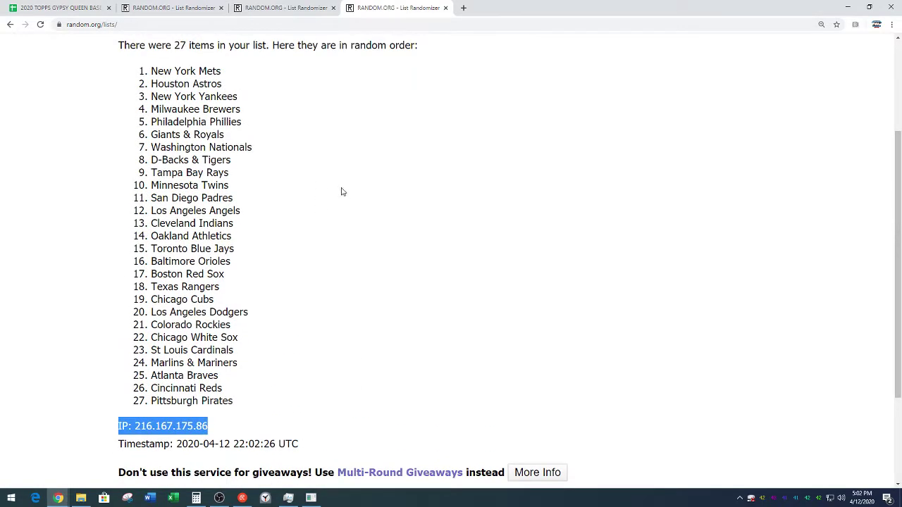
pyautogui.click(78, 8)
# Paste the shuffled teams into column B starting at B1.
pyautogui.scroll(10, 188, 288)
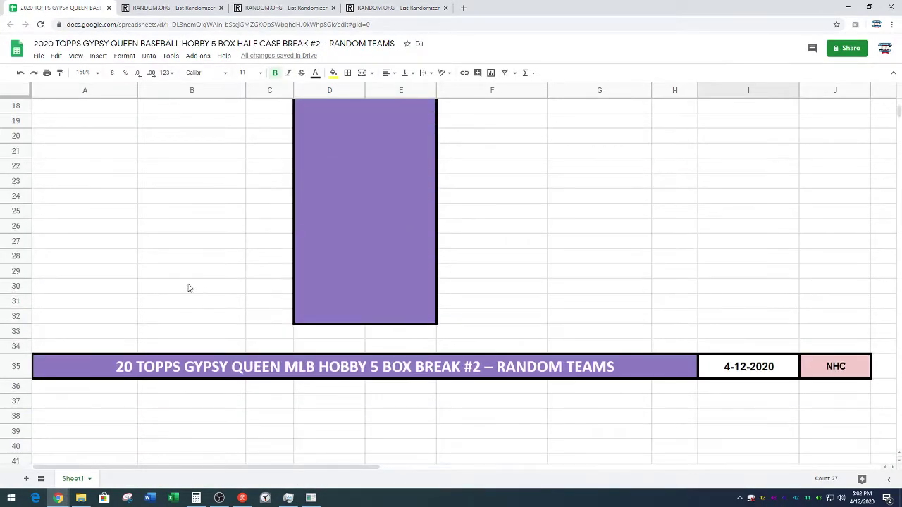
pyautogui.scroll(5, 192, 285)
pyautogui.click(223, 111)
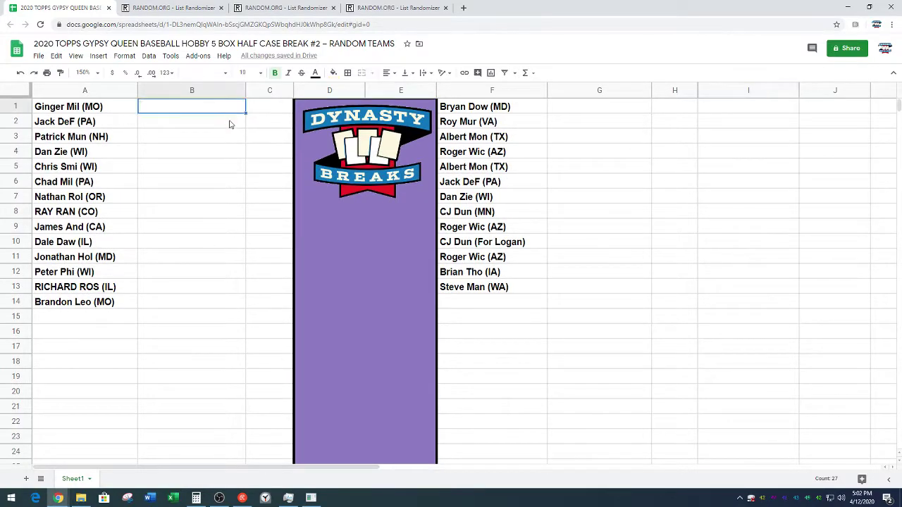
pyautogui.hotkey('ctrl', 'v')
pyautogui.click(265, 224)
# Move teams B15:B27 to G1:G13 and zoom the sheet to 200%.
pyautogui.scroll(-4, 266, 223)
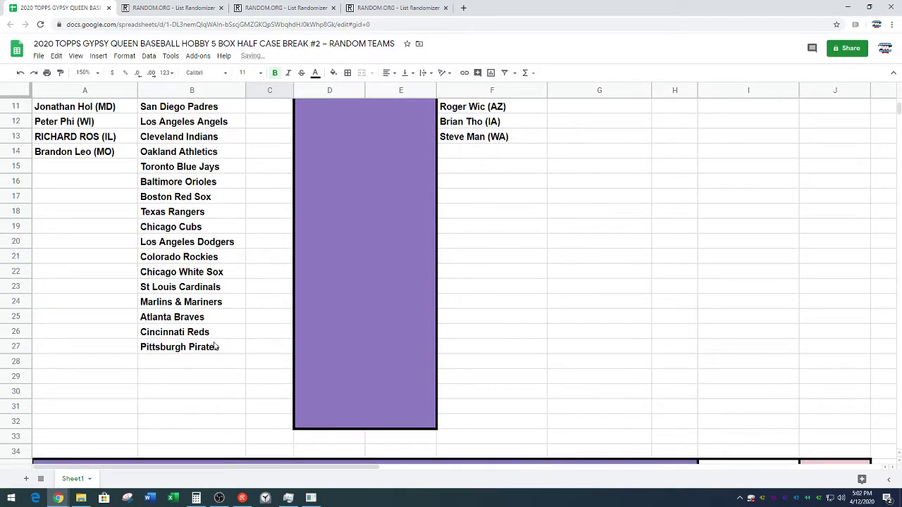
pyautogui.moveTo(215, 346); pyautogui.dragTo(187, 167)
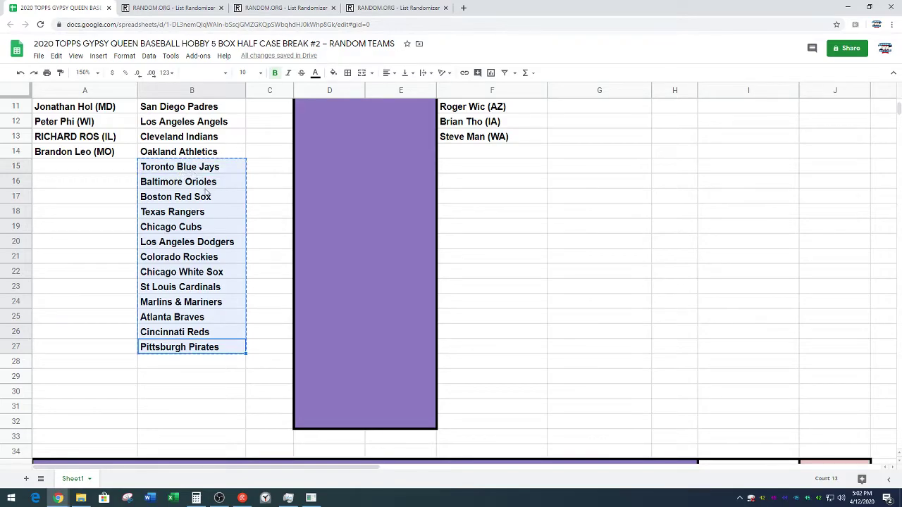
pyautogui.scroll(3, 511, 257)
pyautogui.click(599, 113)
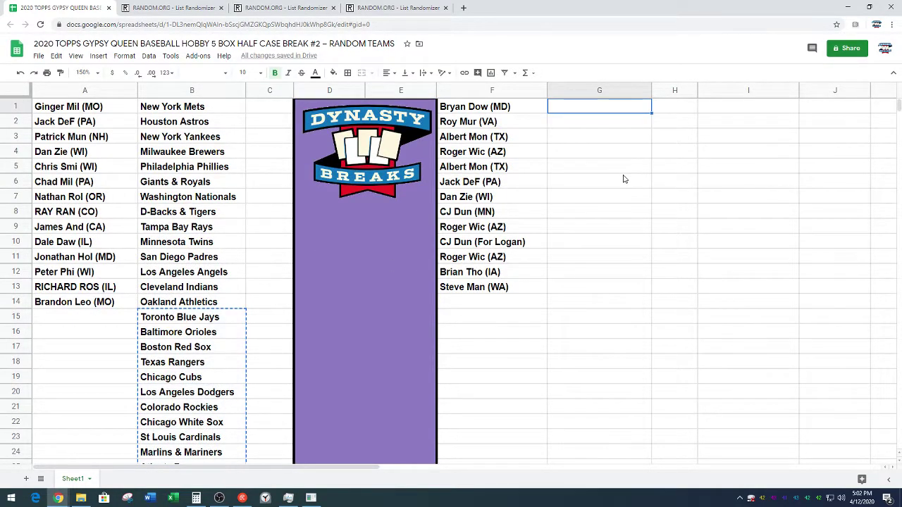
pyautogui.hotkey('ctrl', 'v')
pyautogui.click(841, 258)
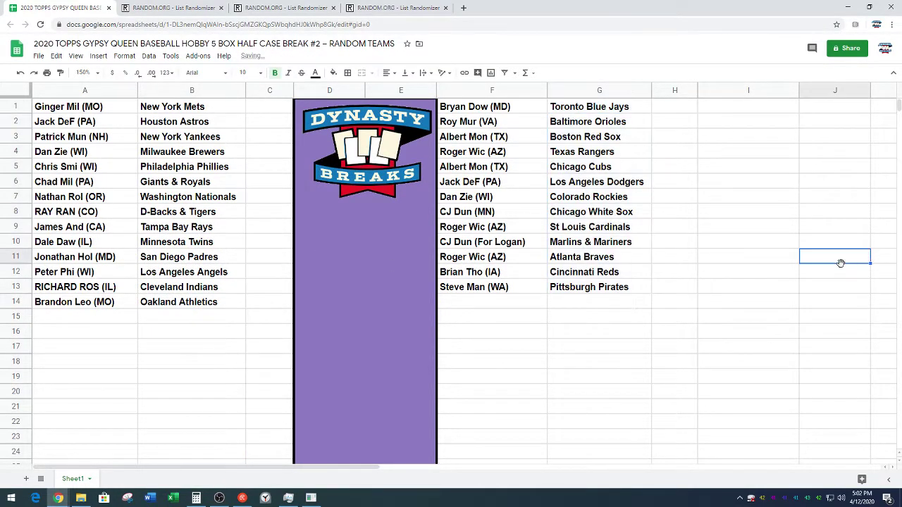
pyautogui.click(84, 72)
pyautogui.click(85, 180)
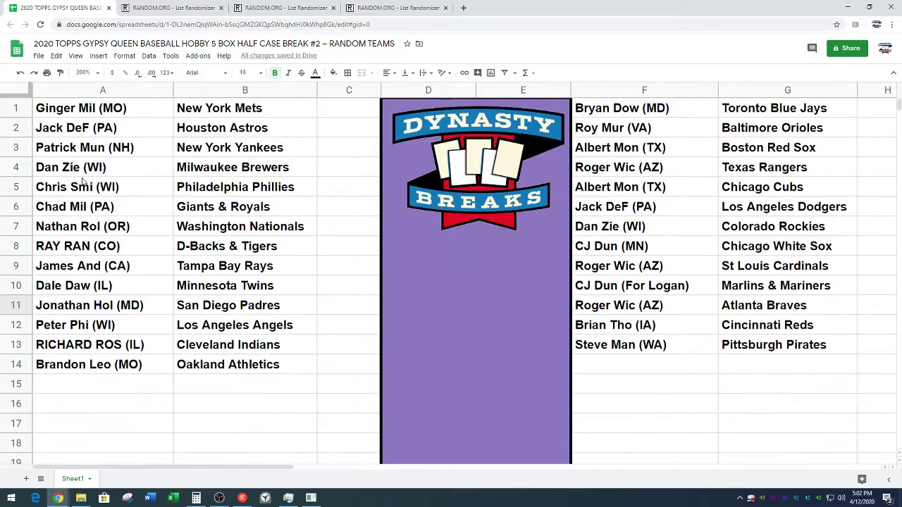